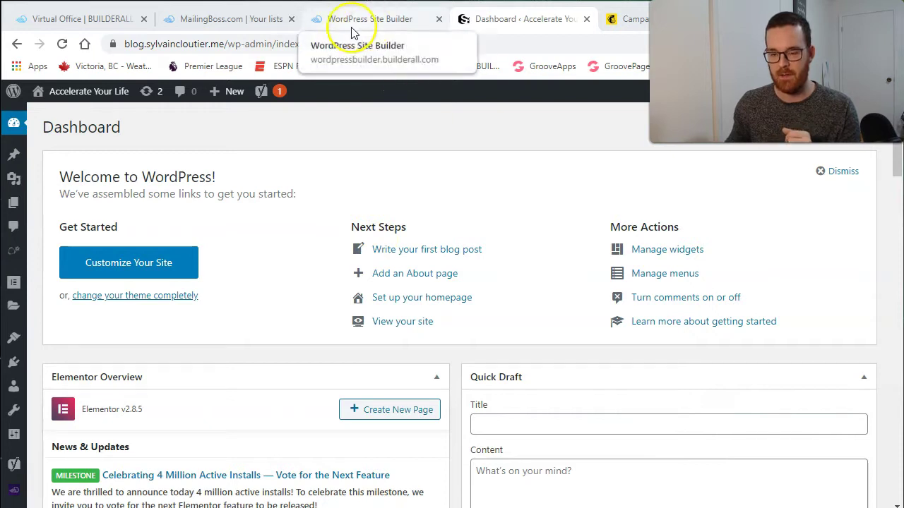
- Locate the WordPress 3-Click Integration among the Builderall office tools and switch to the WordPress Site Builder page
click(224, 28)
click(96, 18)
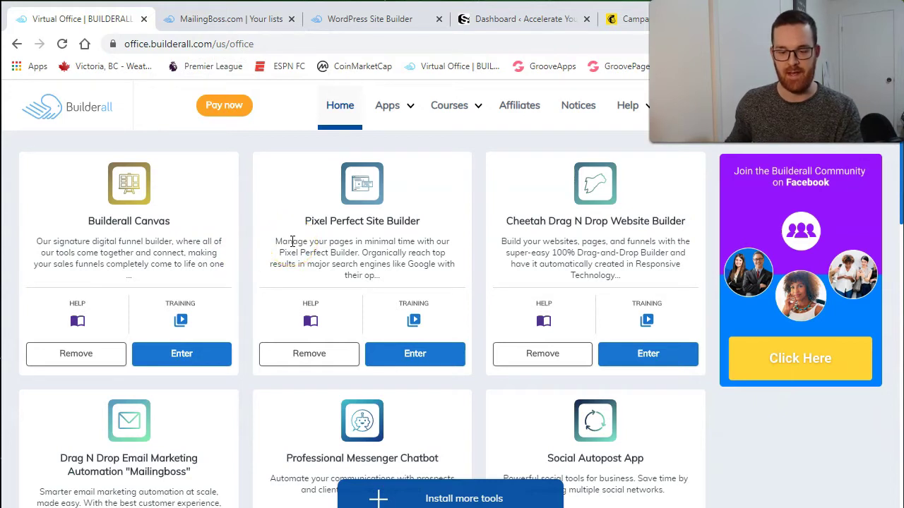
scroll(296, 244, down, 4)
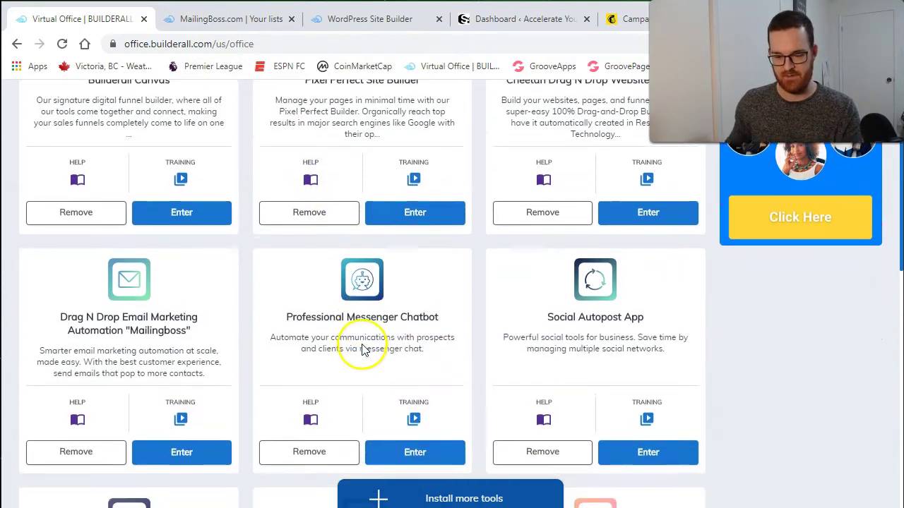
scroll(370, 353, down, 2)
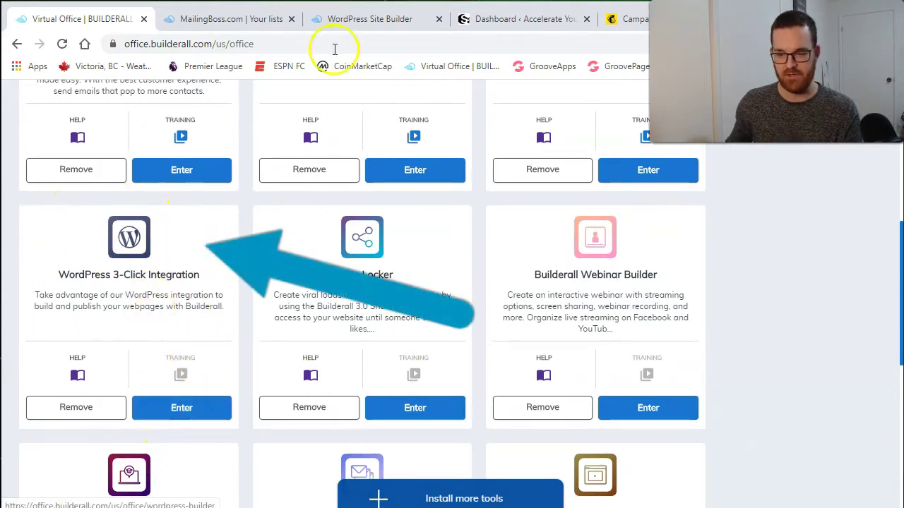
click(382, 19)
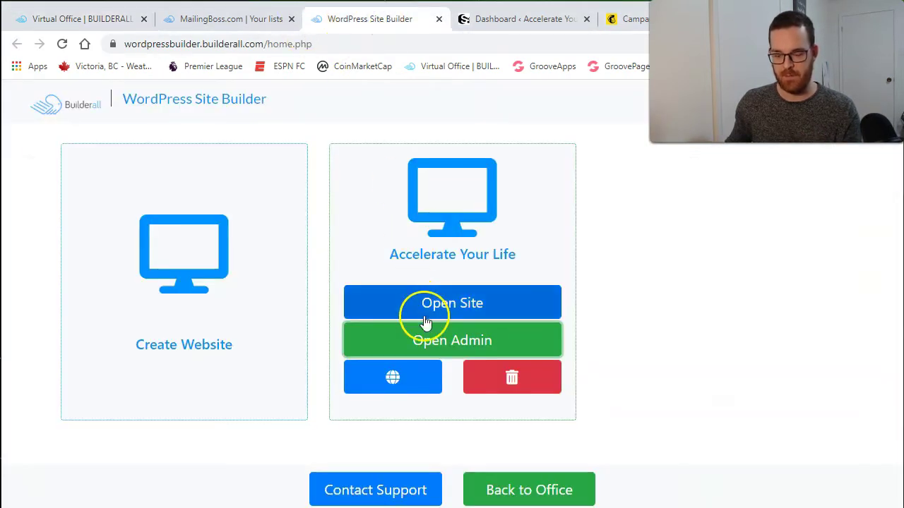
- Return to the WordPress dashboard of the Accelerate Your Life site and open the page for adding new plugins
click(525, 19)
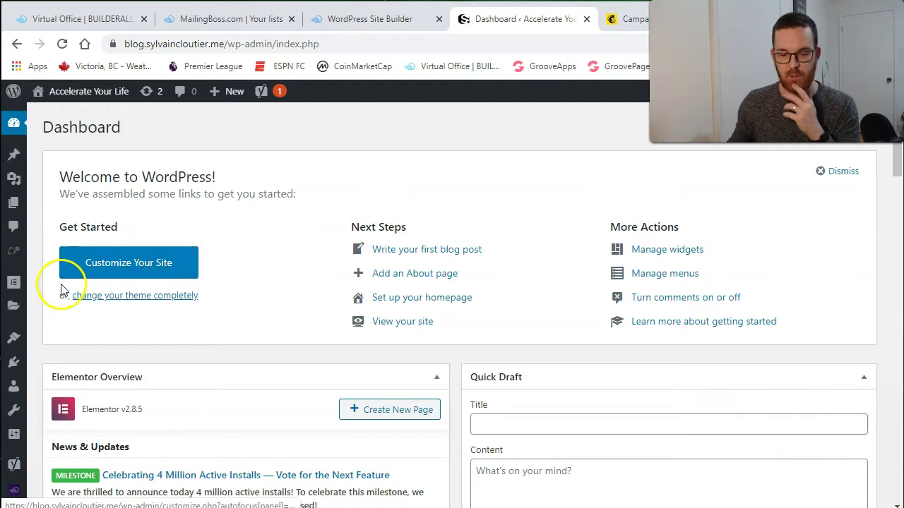
scroll(60, 297, down, 2)
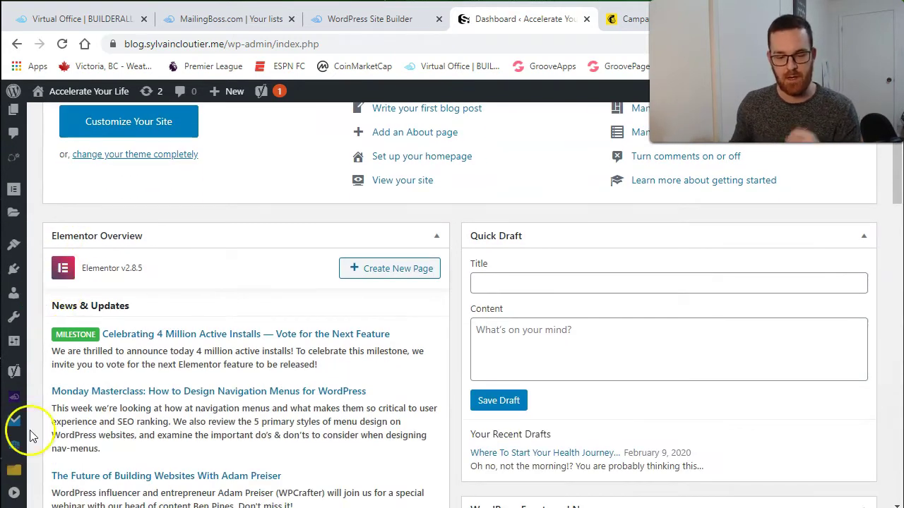
mouse_move(5, 388)
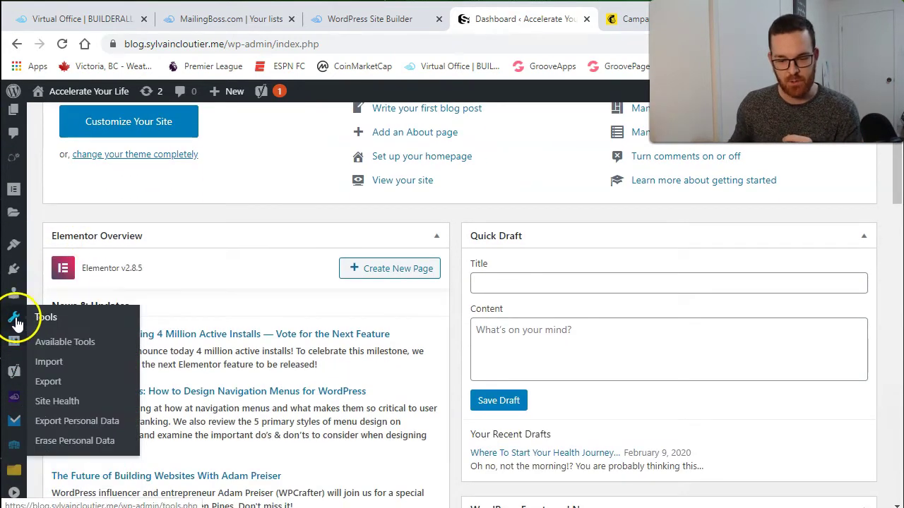
mouse_move(17, 285)
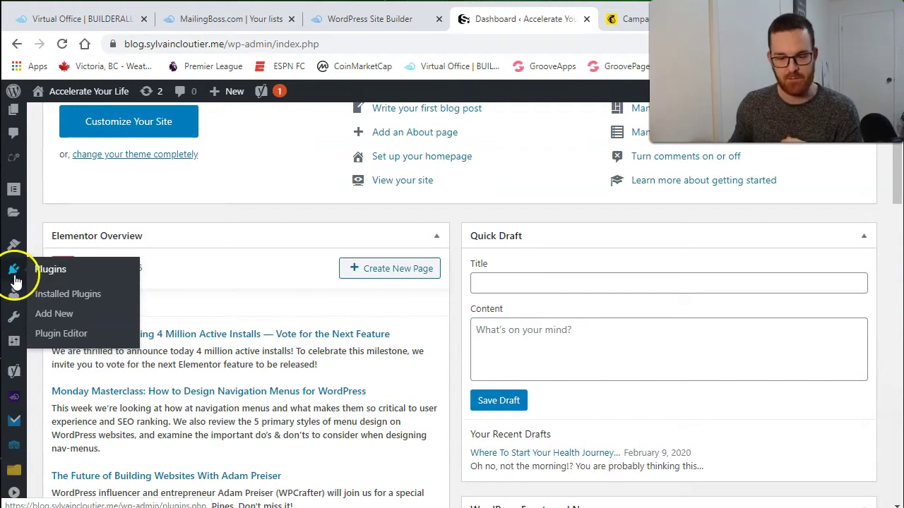
click(55, 317)
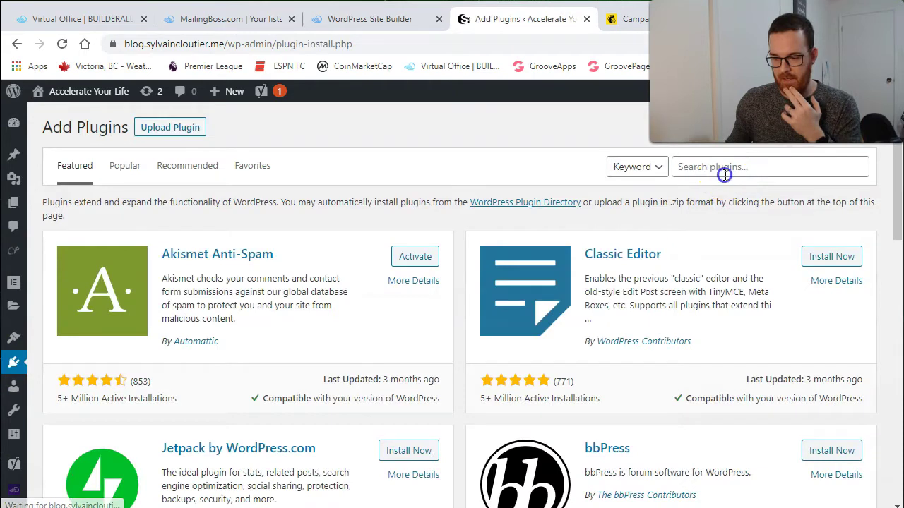
- Search the plugin directory for "mailchimp" and locate the MailOptin popup and optin form plugin
click(725, 175)
click(710, 168)
text(mailchi)
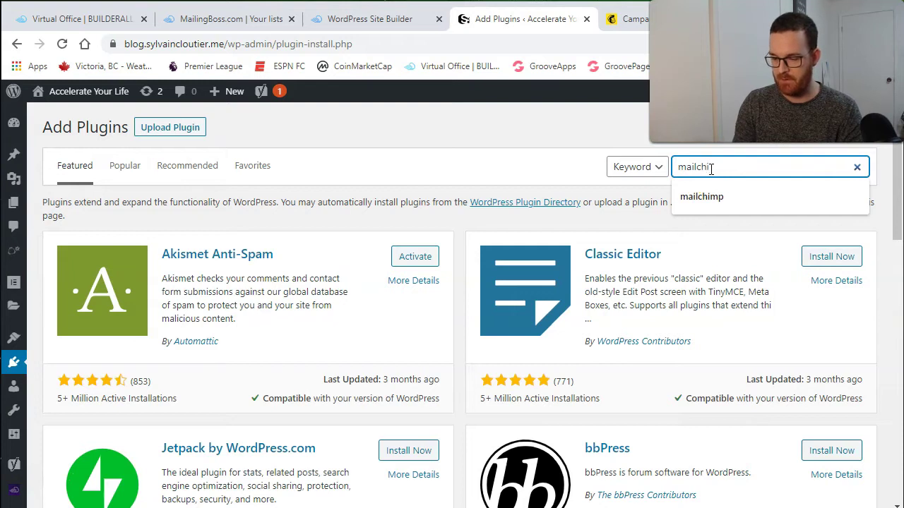
click(720, 173)
text(chimp)
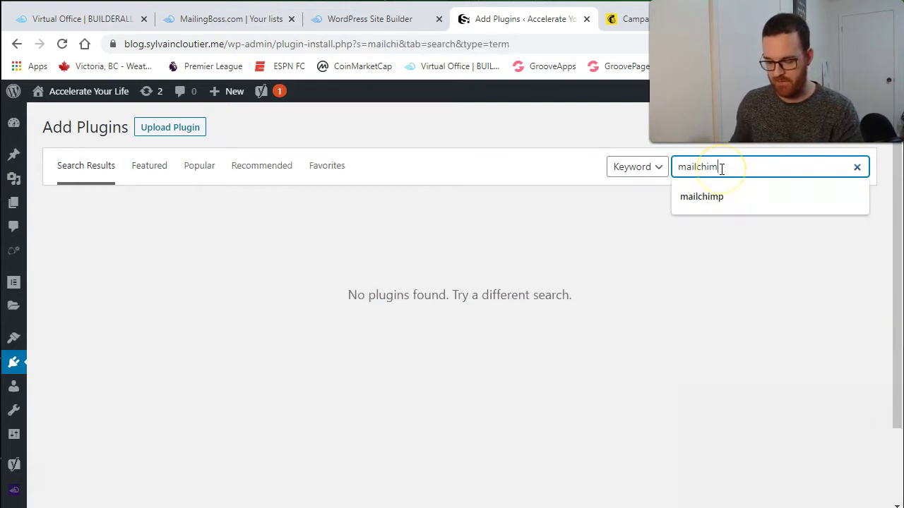
scroll(250, 320, down, 8)
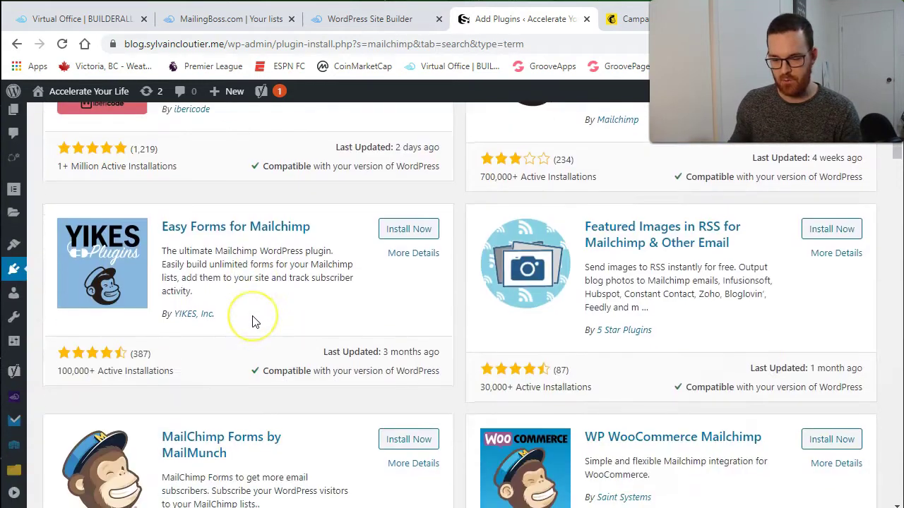
scroll(252, 322, down, 3)
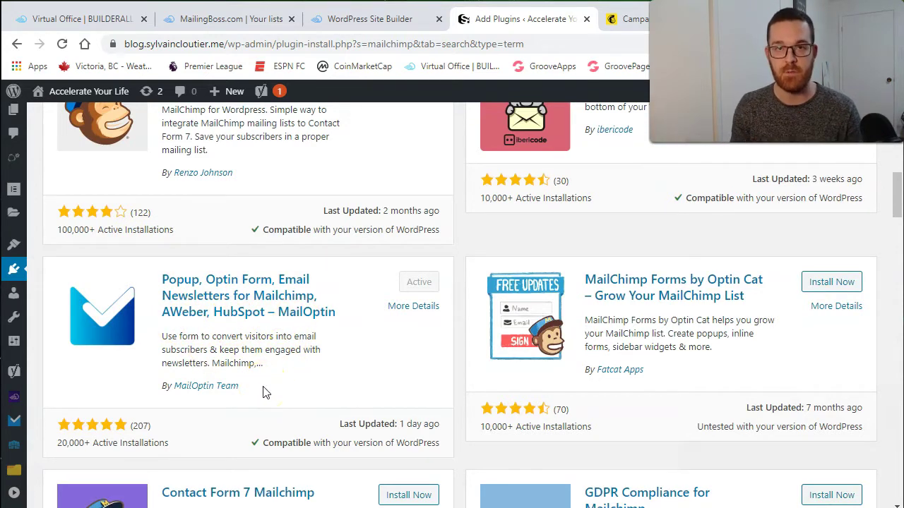
click(260, 363)
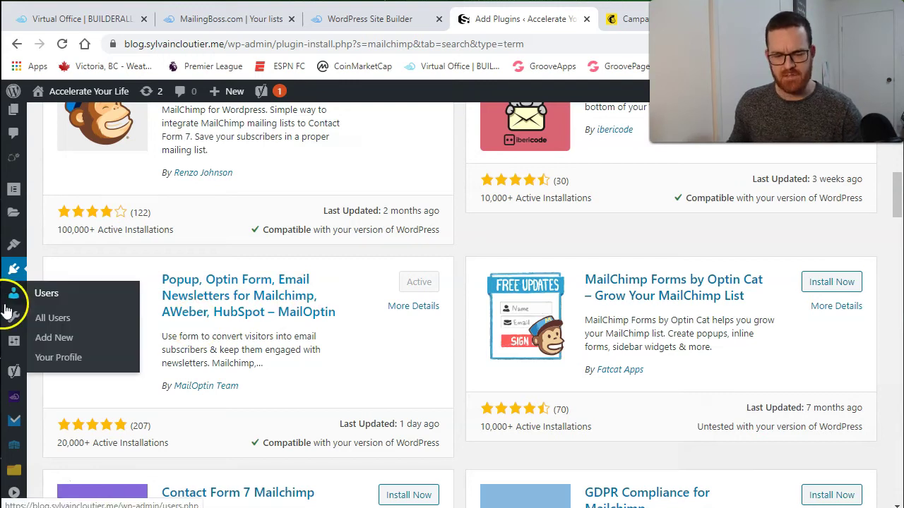
- Open the list of installed plugins and locate MailOptin - Lite
mouse_move(4, 279)
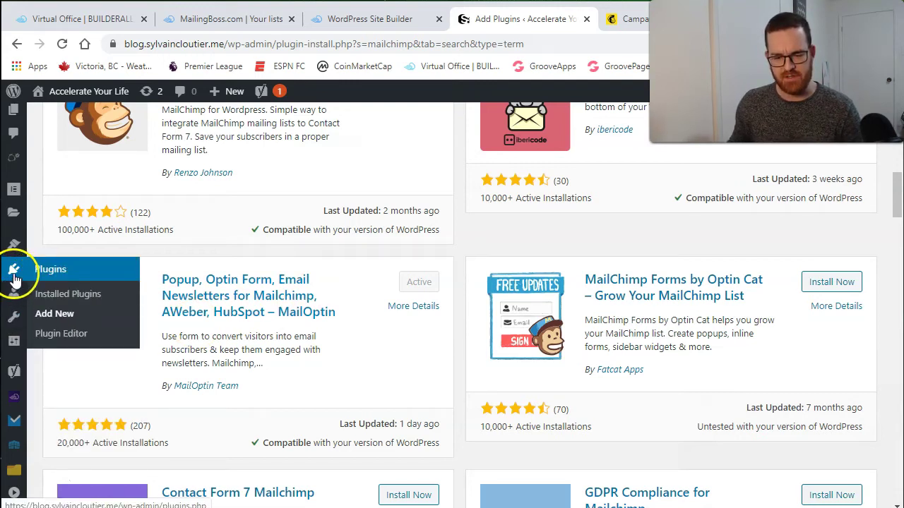
click(55, 297)
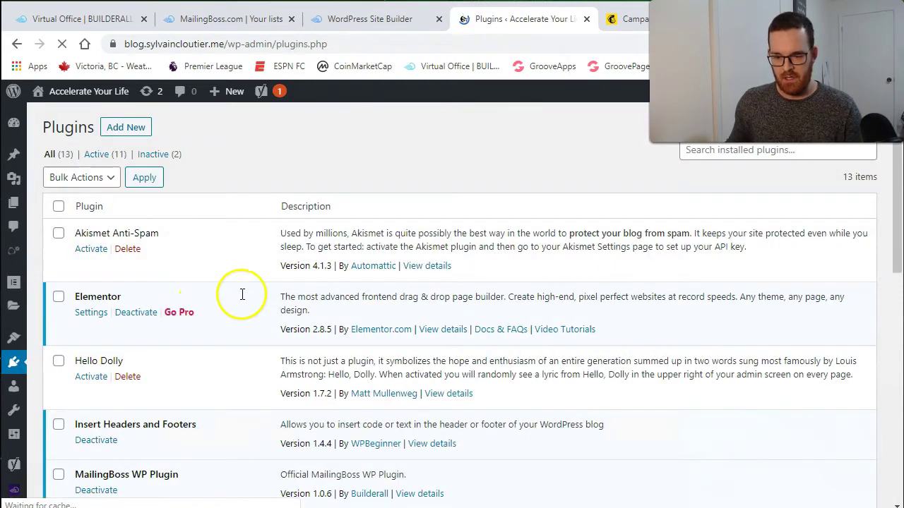
scroll(238, 279, down, 1)
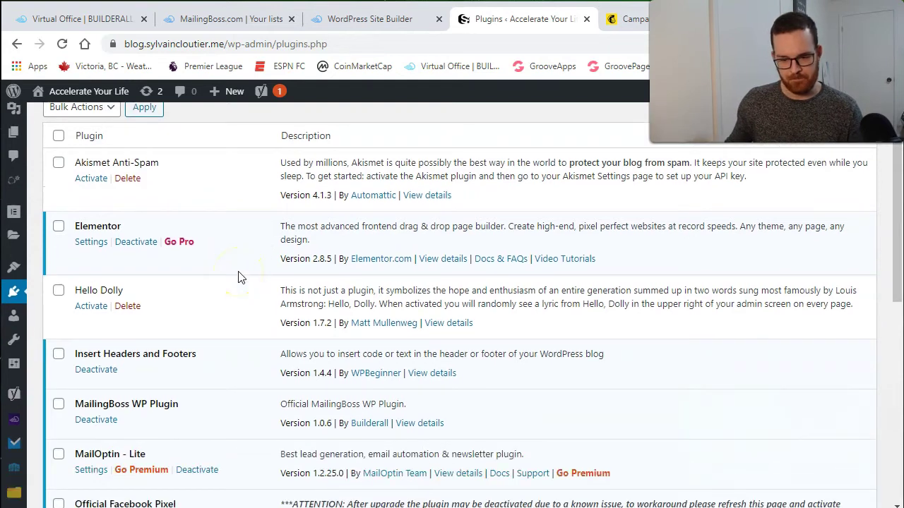
scroll(238, 278, down, 2)
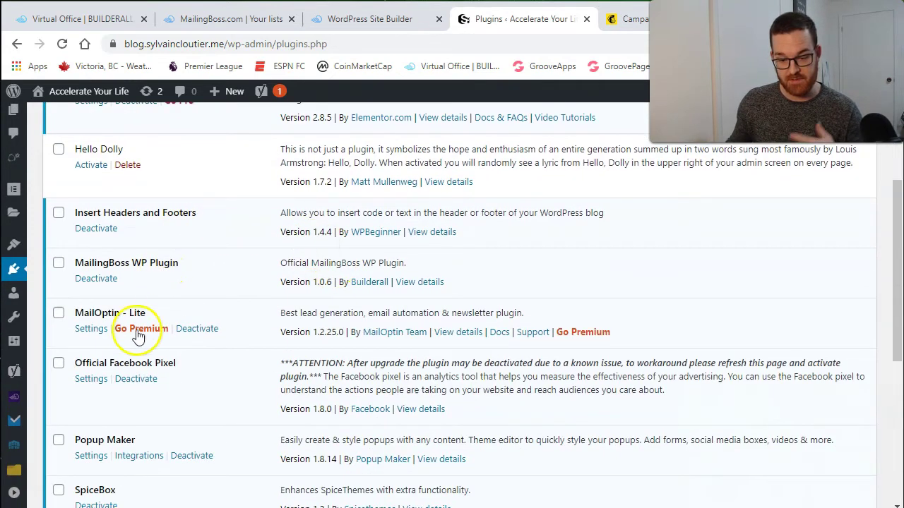
scroll(272, 290, down, 1)
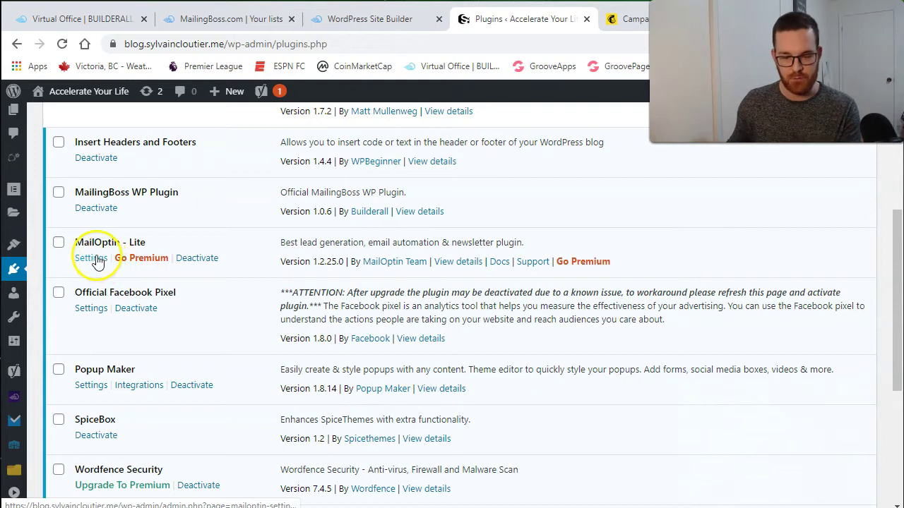
- Open the MailOptin settings and look through the General and Optin Campaign sections
mouse_move(26, 300)
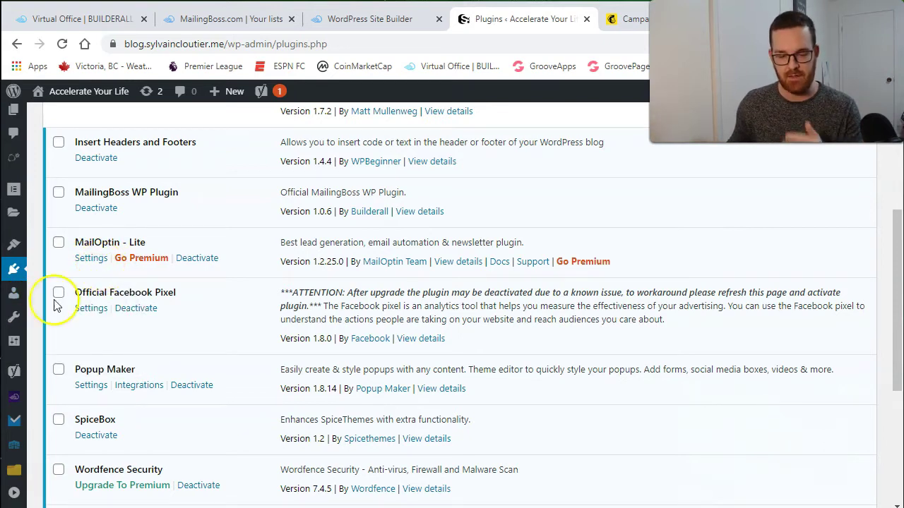
mouse_move(14, 423)
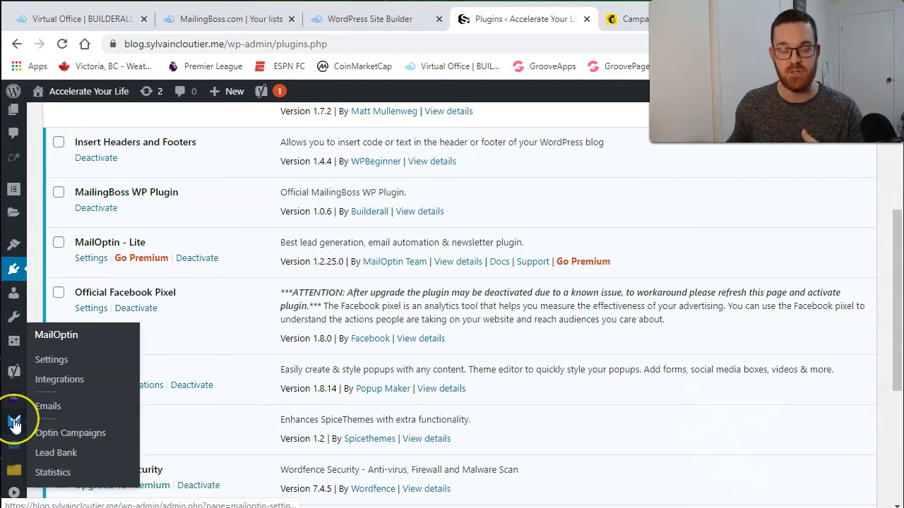
click(62, 359)
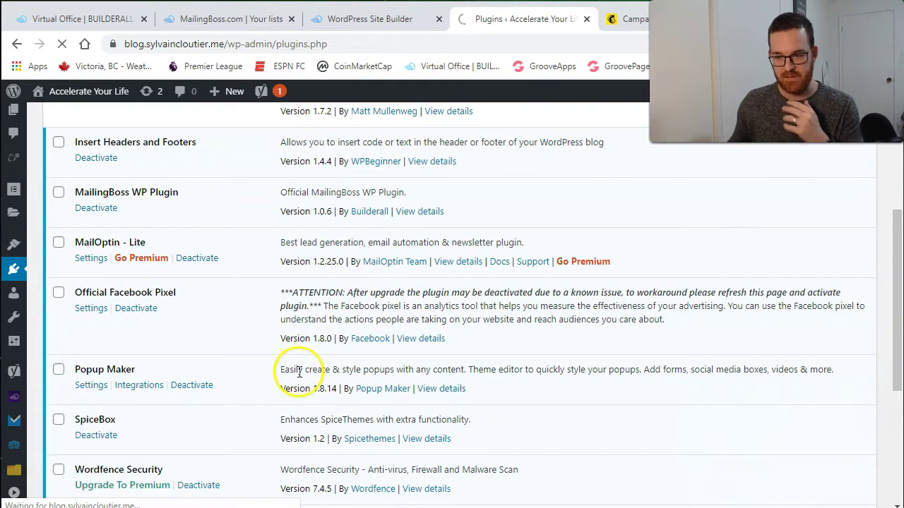
scroll(145, 262, down, 1)
scroll(157, 332, up, 1)
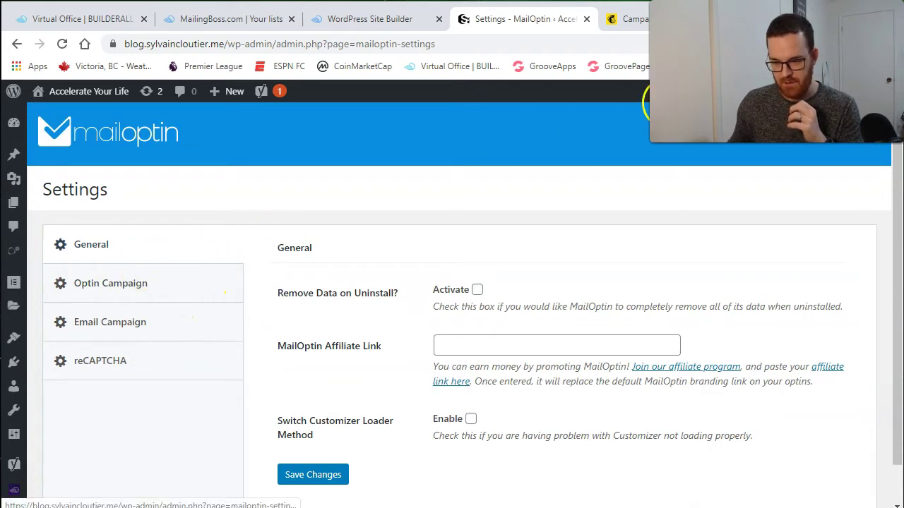
click(113, 283)
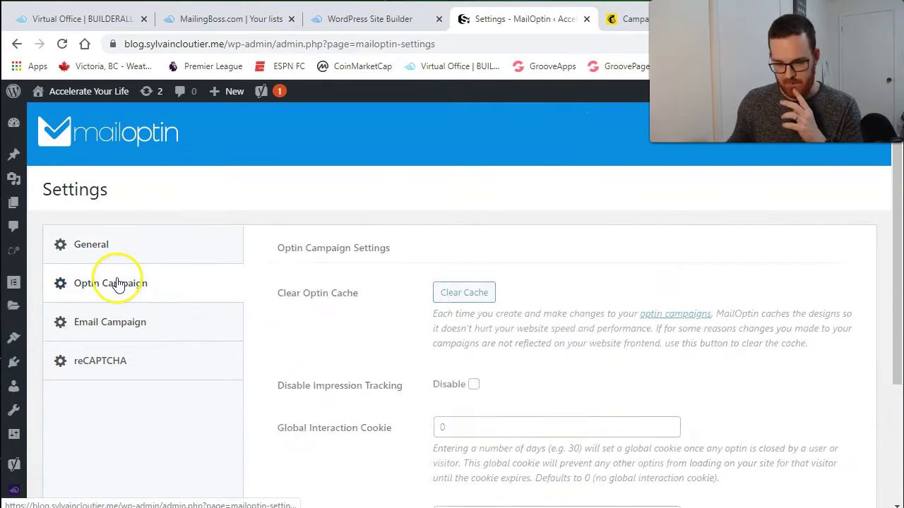
scroll(125, 313, down, 1)
scroll(127, 314, up, 1)
scroll(35, 367, down, 1)
- Open the MailOptin integrations and examine the available services and the Mailchimp connection's API key field
mouse_move(17, 440)
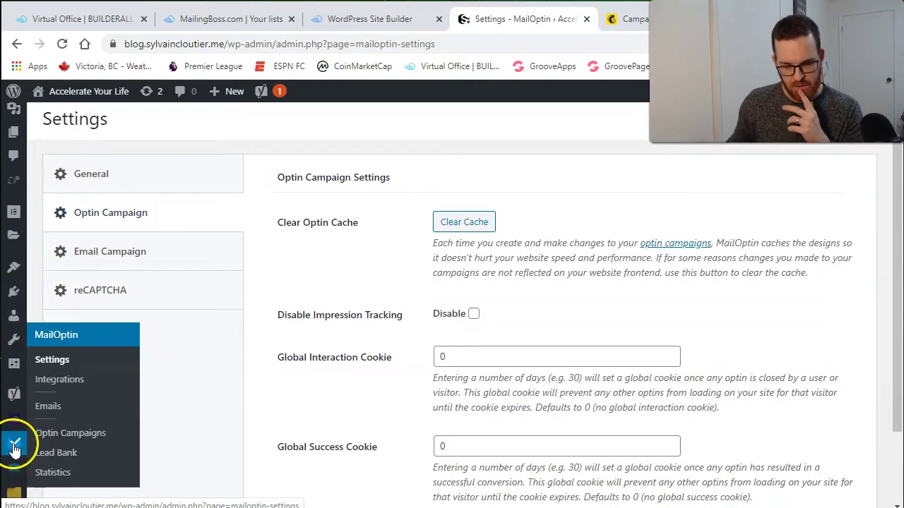
click(57, 382)
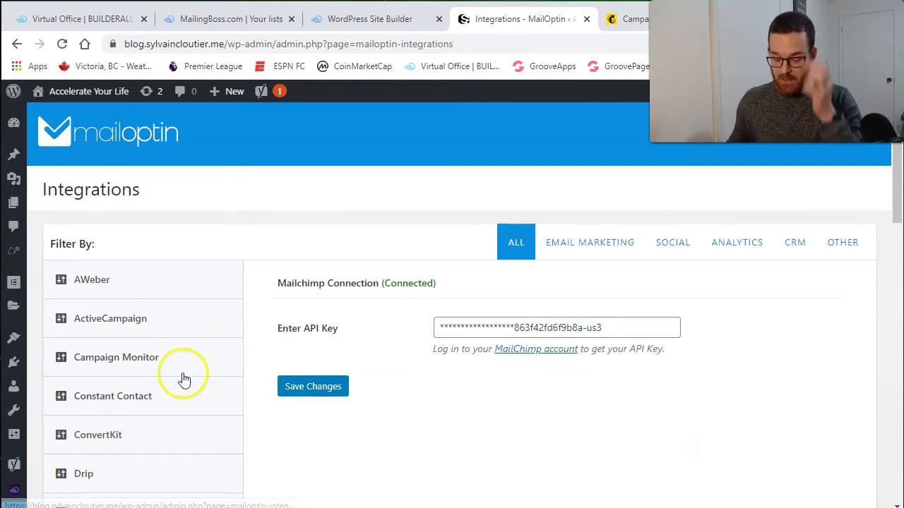
scroll(472, 334, down, 3)
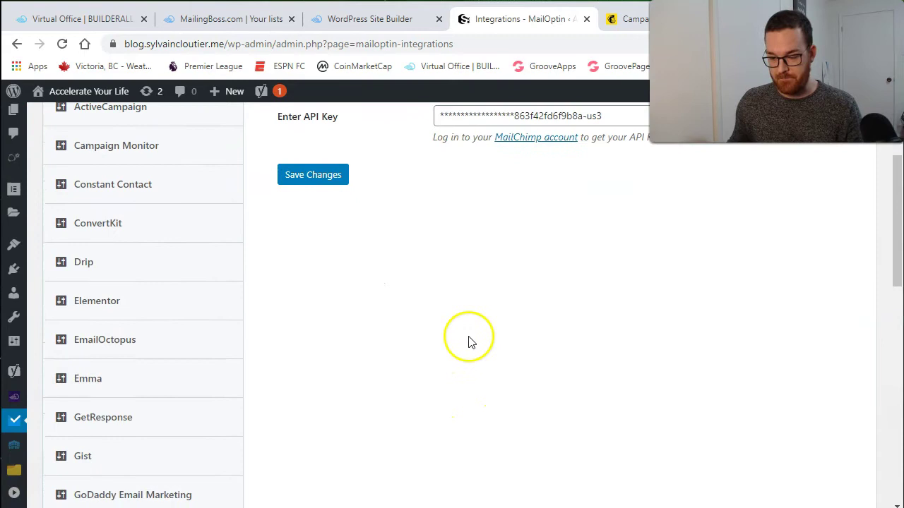
scroll(469, 332, down, 1)
scroll(468, 332, up, 3)
scroll(481, 321, up, 1)
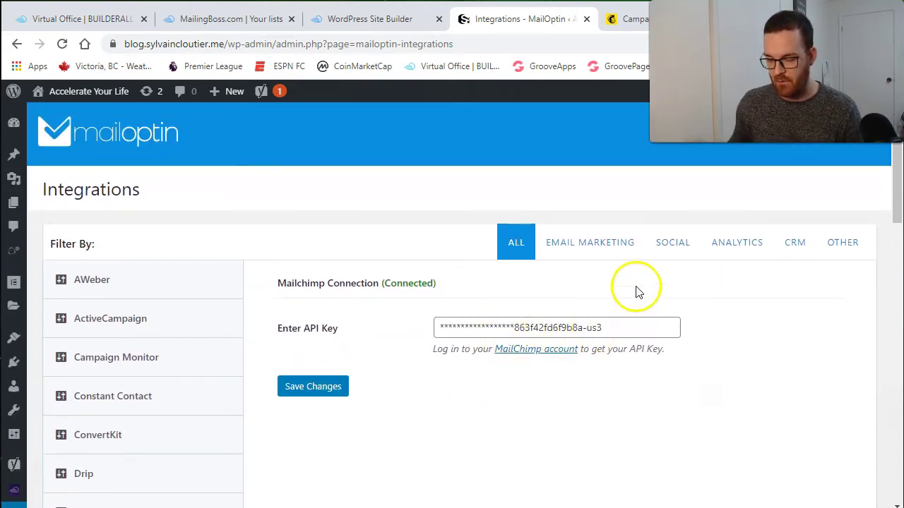
- Switch to Mailchimp and open the API keys page from the account profile's extras
click(636, 20)
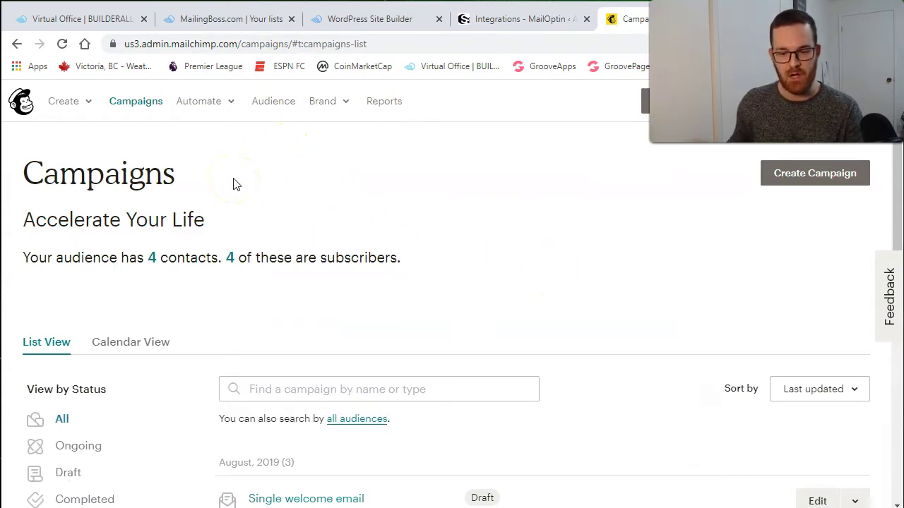
scroll(262, 188, down, 3)
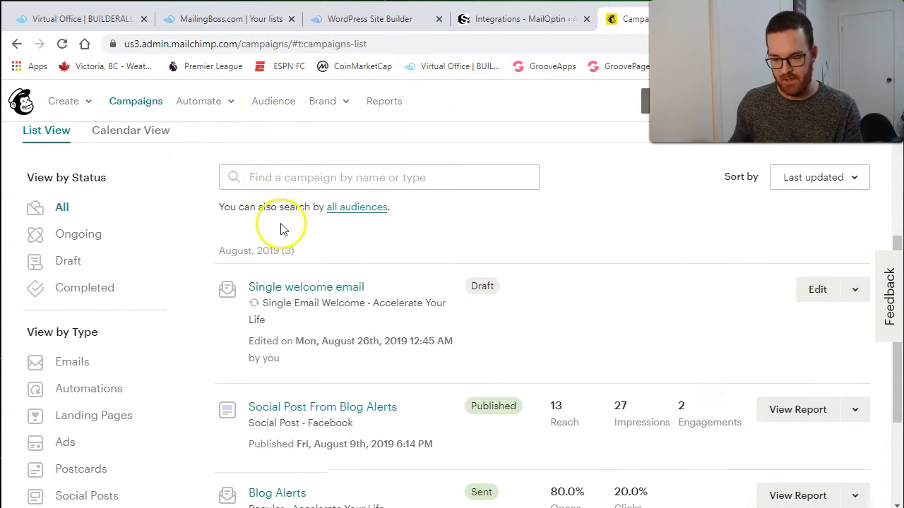
scroll(283, 226, up, 3)
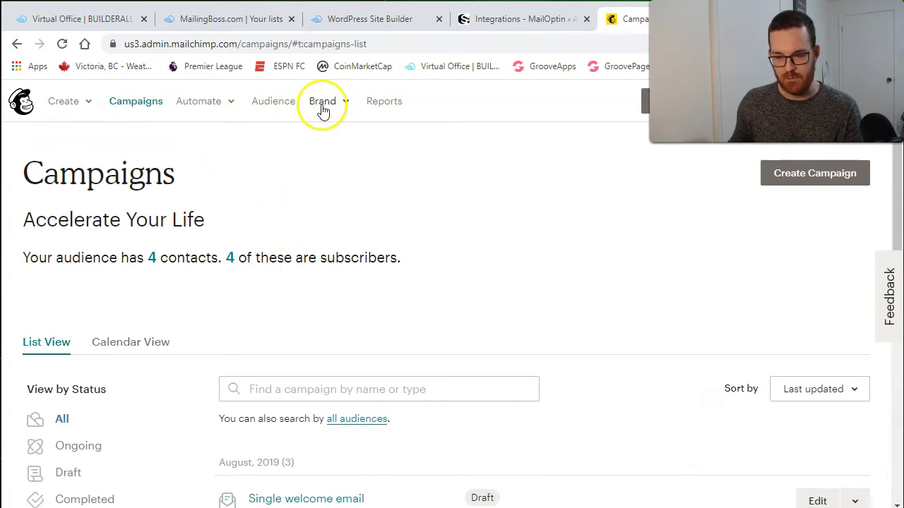
click(802, 103)
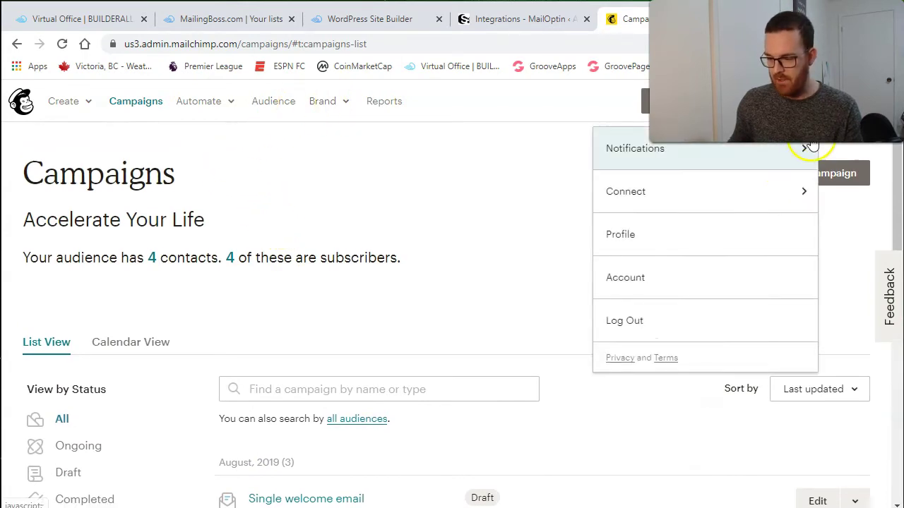
click(658, 245)
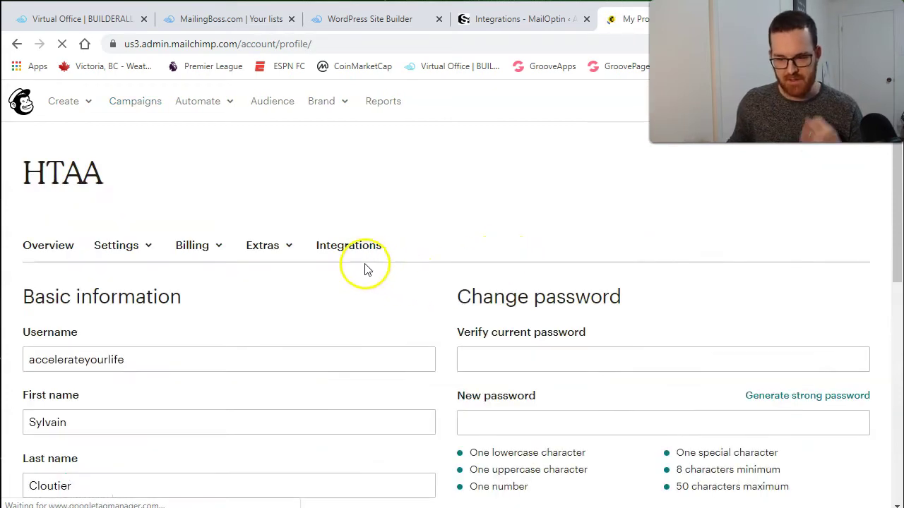
click(275, 245)
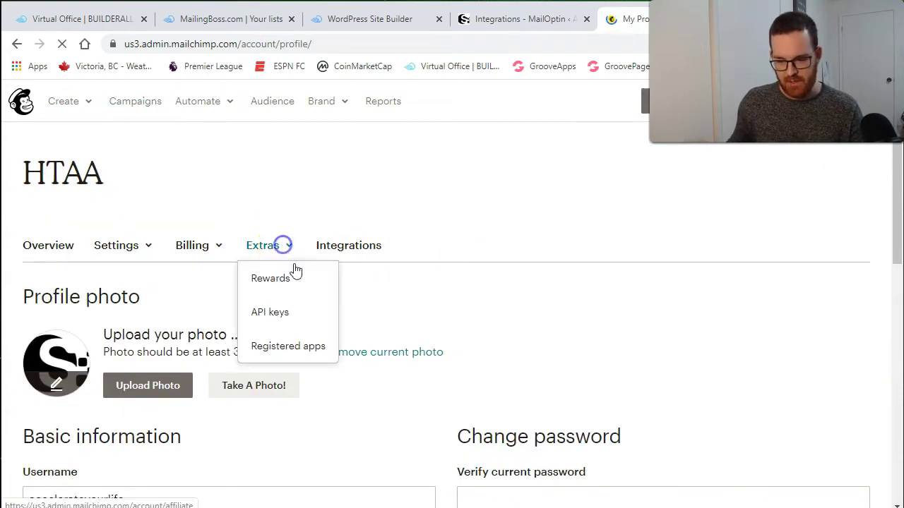
click(285, 317)
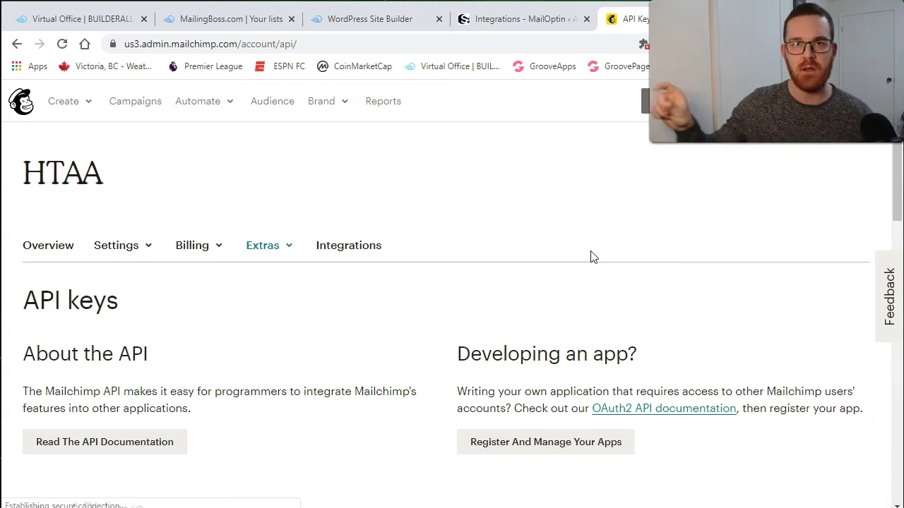
- Examine the account's existing API keys, their labels and the option for creating a key
scroll(592, 257, down, 4)
scroll(590, 265, down, 2)
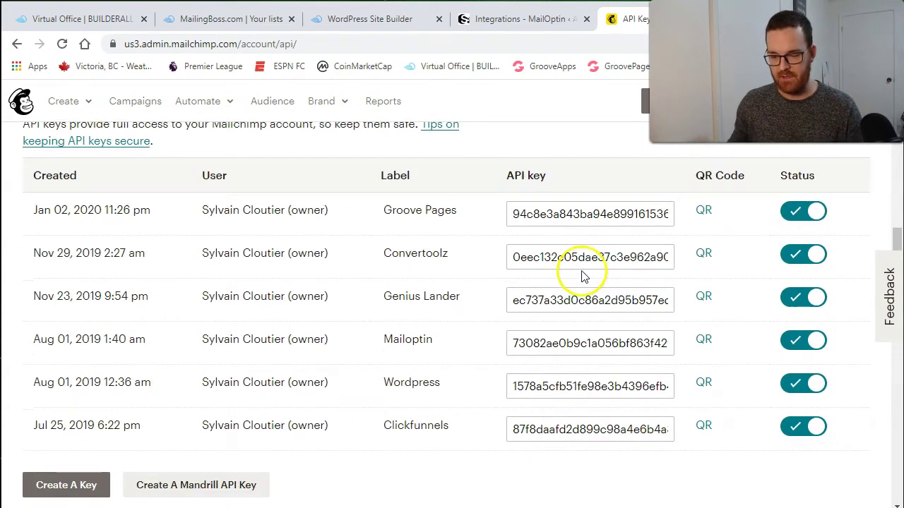
scroll(539, 309, up, 4)
scroll(539, 308, down, 4)
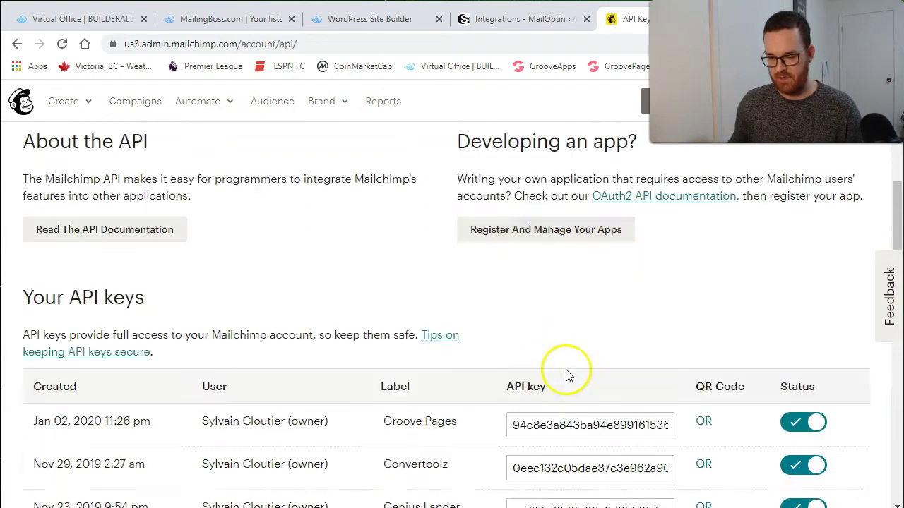
scroll(551, 299, up, 6)
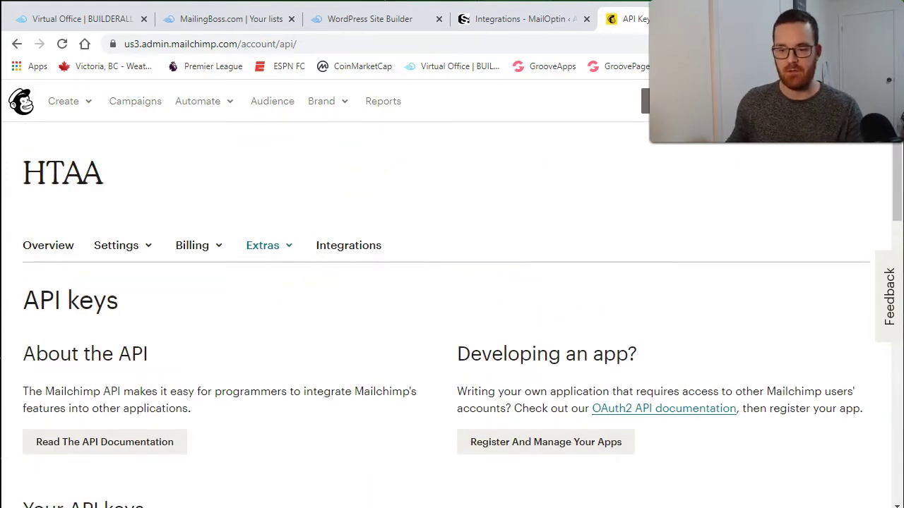
- Switch back to the MailOptin integrations in WordPress and open MailOptin's Emails section
click(503, 10)
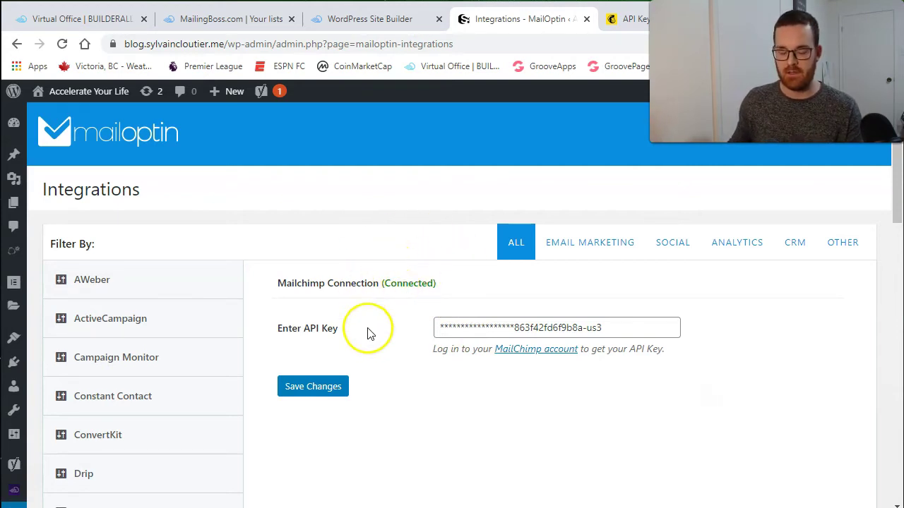
mouse_move(14, 336)
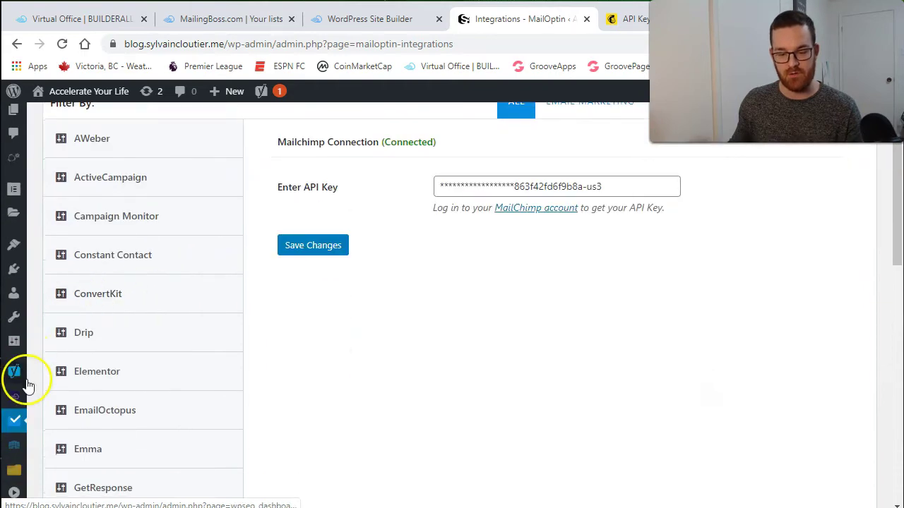
mouse_move(14, 427)
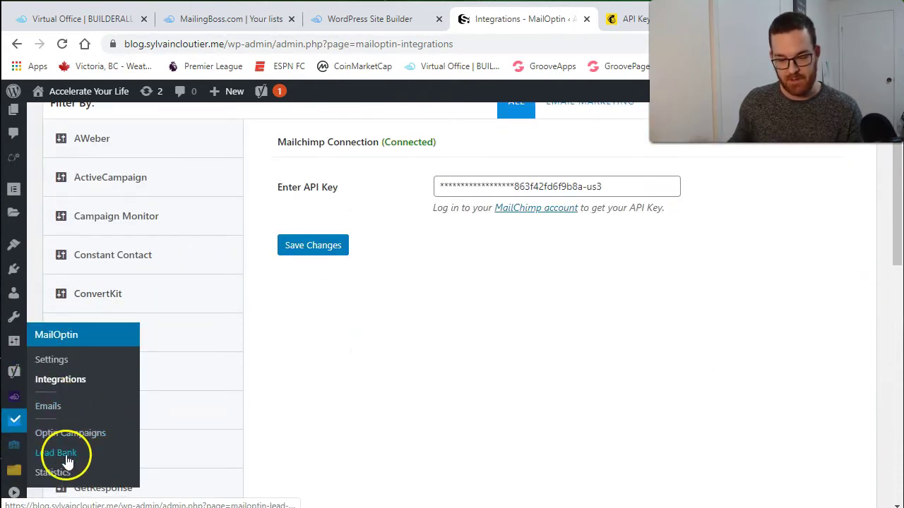
click(59, 414)
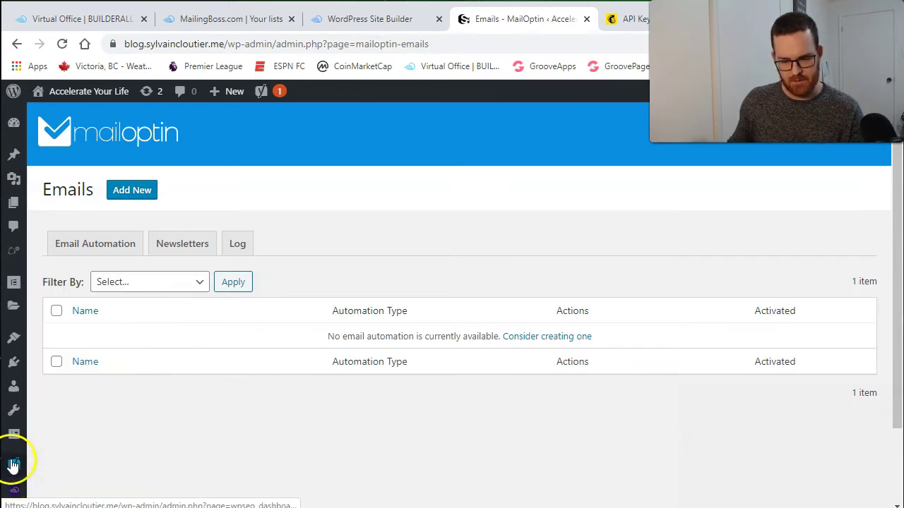
- Show MailOptin's lightbox optin campaigns and open the Accelerate Your Life Blog campaign
scroll(13, 466, down, 2)
click(63, 404)
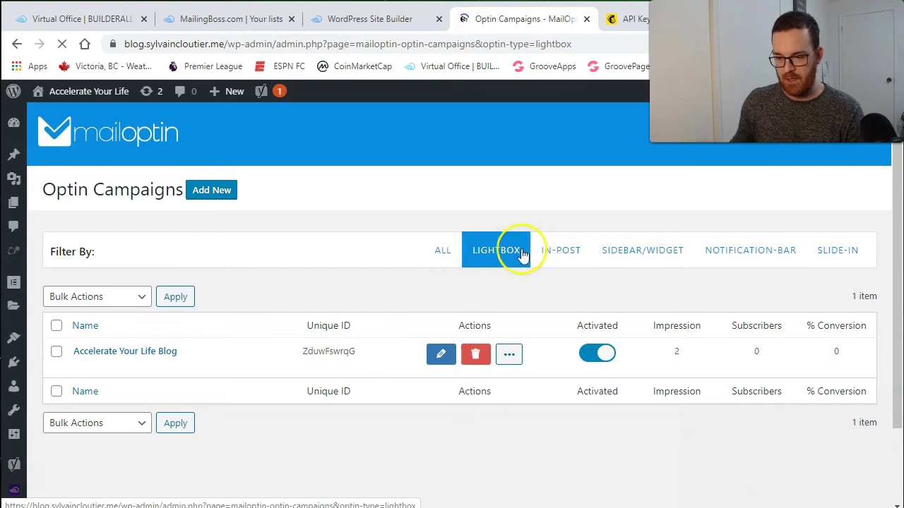
click(137, 353)
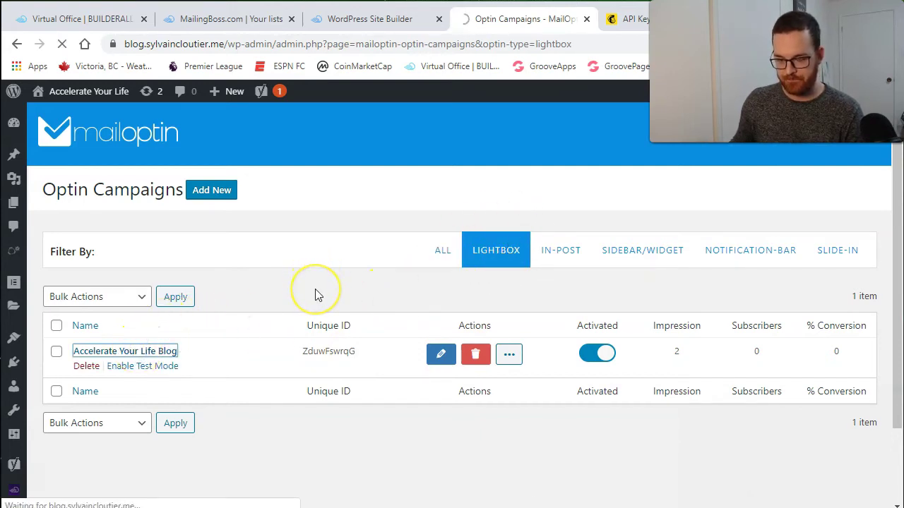